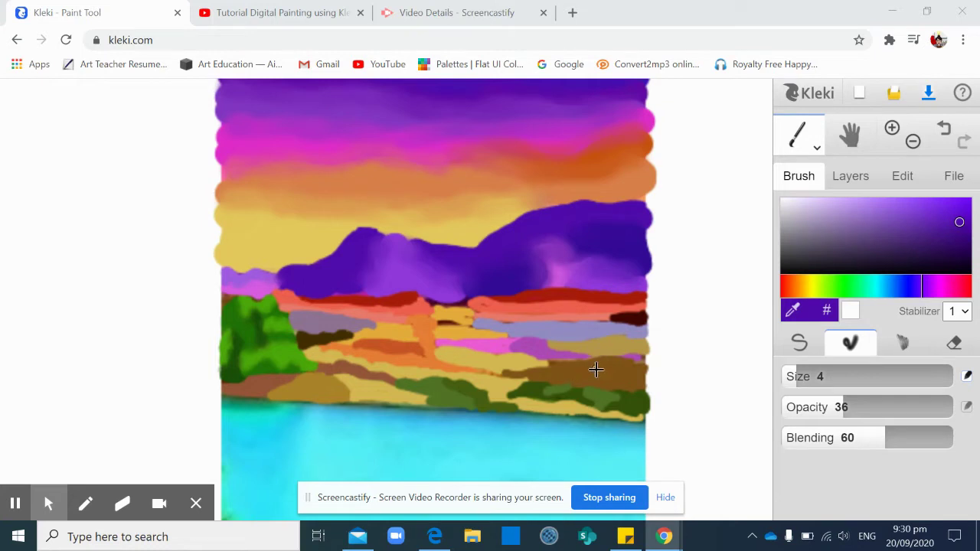
# - Set the round brush to opacity 0, blending 100 and size 7 for smudging
pyautogui.click(797, 344)
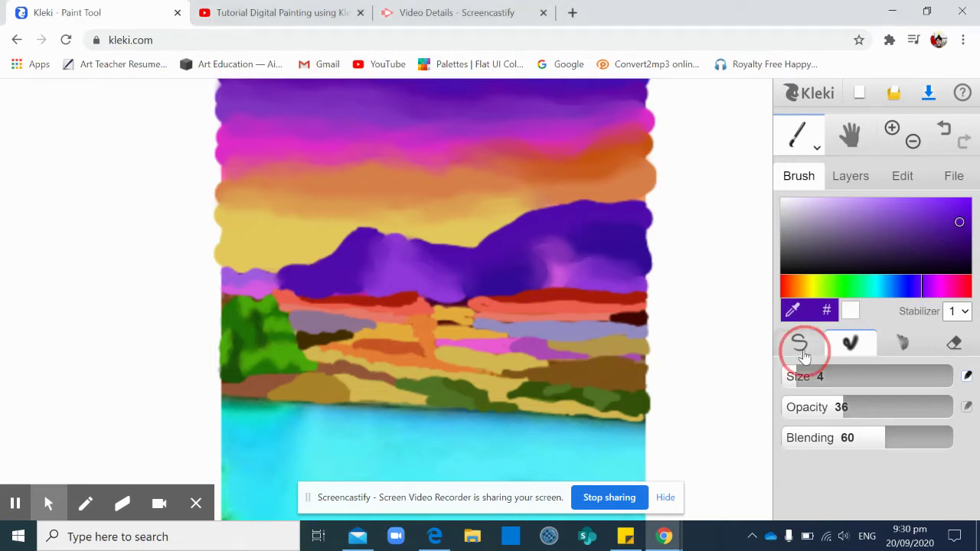
pyautogui.click(851, 345)
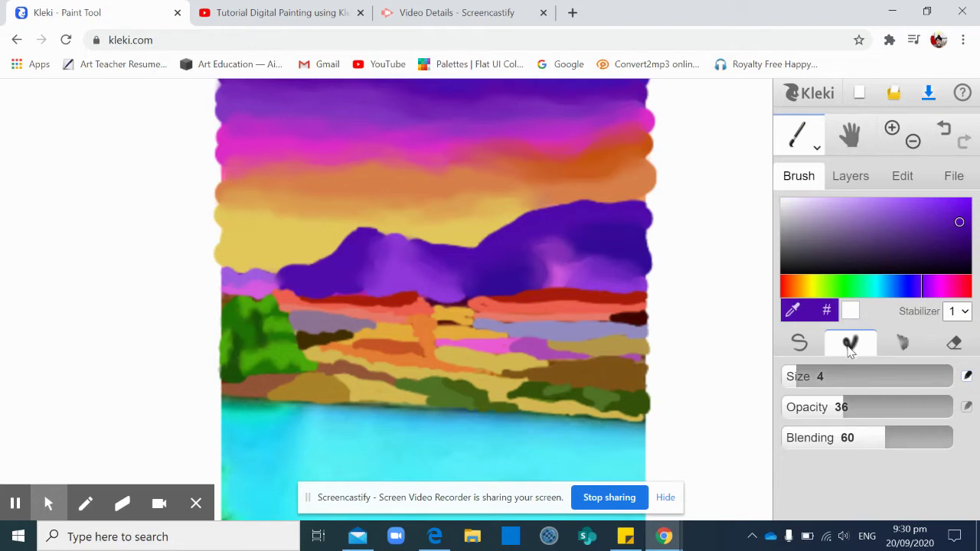
pyautogui.moveTo(842, 407); pyautogui.dragTo(766, 409)
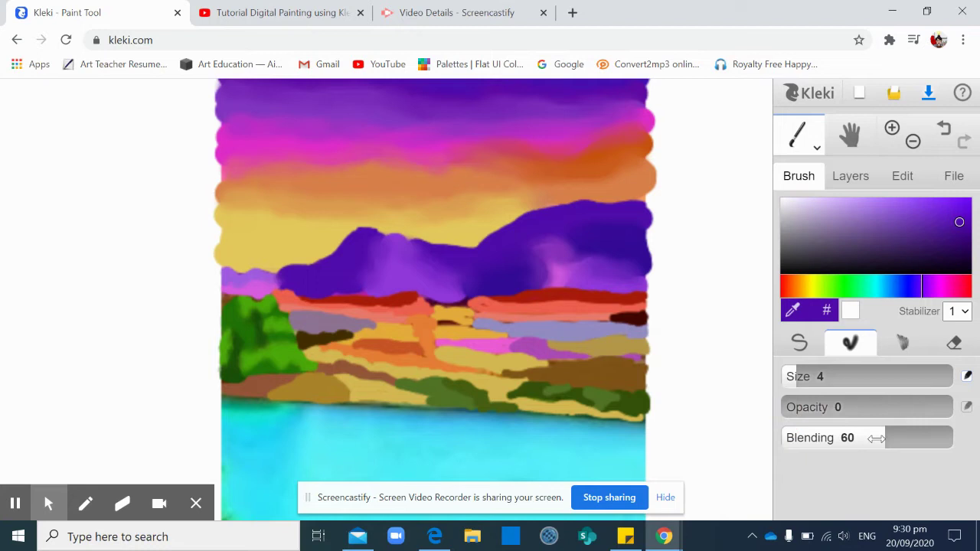
pyautogui.moveTo(877, 438); pyautogui.dragTo(960, 448)
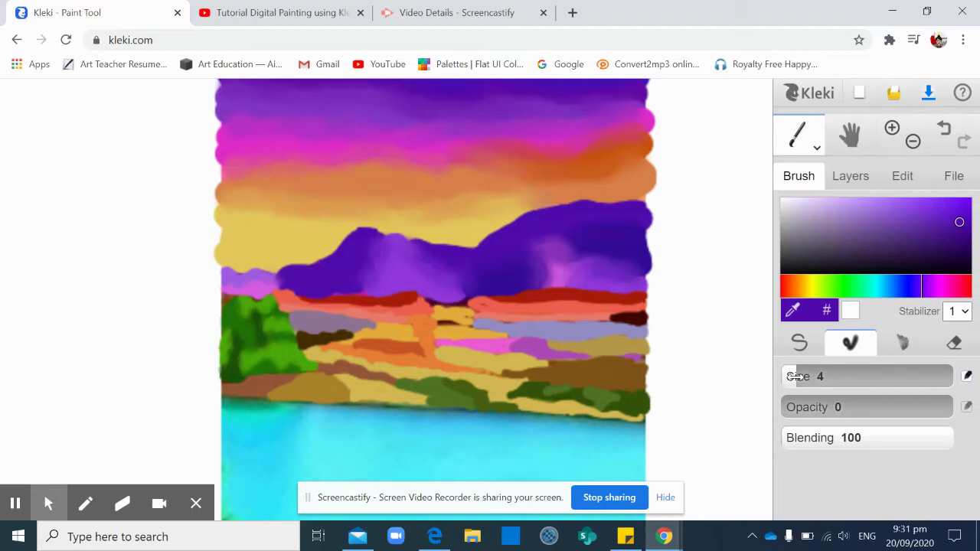
pyautogui.moveTo(796, 376)
pyautogui.mouseDown()
pyautogui.moveTo(868, 376)
pyautogui.moveTo(795, 377)
pyautogui.mouseUp()
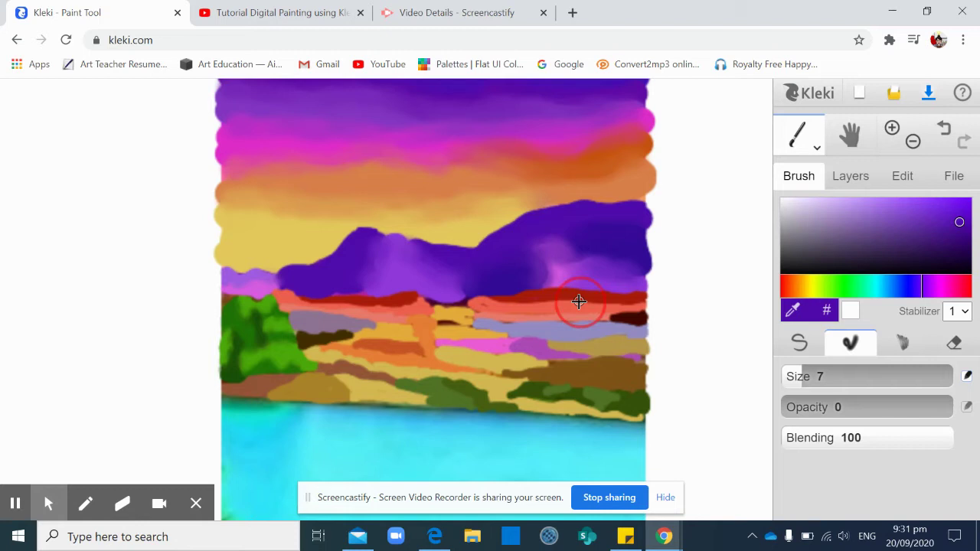
# - Smudge the red band under the purple mountains leftward until its colours blend
pyautogui.moveTo(567, 302)
pyautogui.mouseDown()
pyautogui.moveTo(501, 305)
pyautogui.moveTo(647, 300)
pyautogui.moveTo(566, 325)
pyautogui.moveTo(484, 322)
pyautogui.moveTo(492, 324)
pyautogui.moveTo(505, 326)
pyautogui.moveTo(477, 313)
pyautogui.moveTo(466, 315)
pyautogui.moveTo(472, 324)
pyautogui.moveTo(449, 324)
pyautogui.moveTo(428, 311)
pyautogui.moveTo(383, 313)
pyautogui.moveTo(407, 310)
pyautogui.moveTo(372, 301)
pyautogui.mouseUp()
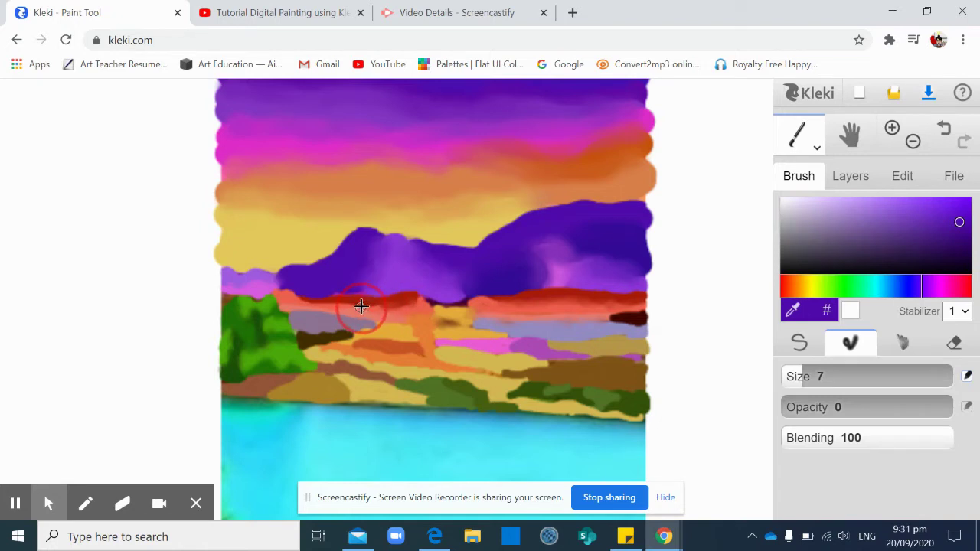
pyautogui.moveTo(314, 306)
pyautogui.mouseDown()
pyautogui.moveTo(304, 302)
pyautogui.moveTo(374, 307)
pyautogui.moveTo(336, 318)
pyautogui.mouseUp()
# - Zoom the canvas to 283%, pan to centre the ground bands, and return to the Brush
pyautogui.click(892, 130)
pyautogui.click(892, 130)
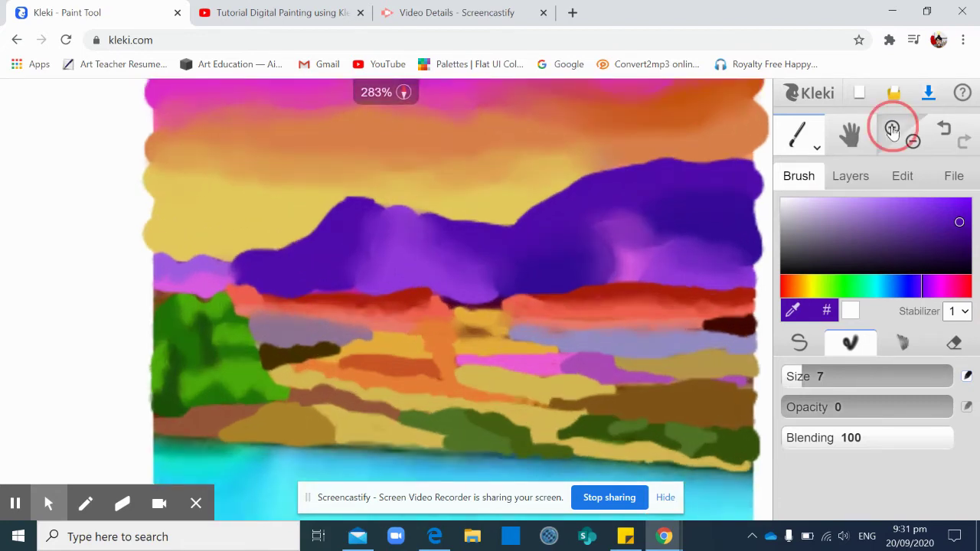
pyautogui.click(913, 141)
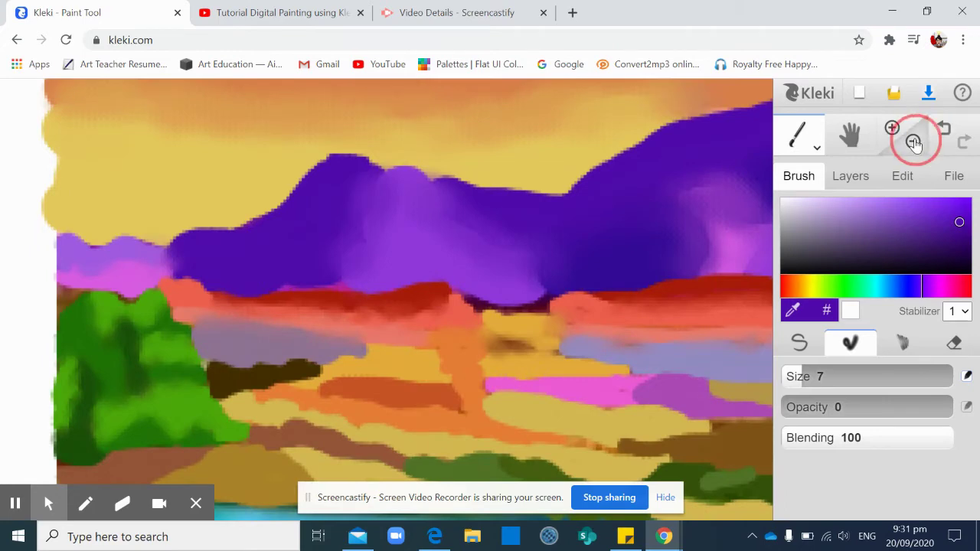
pyautogui.click(850, 136)
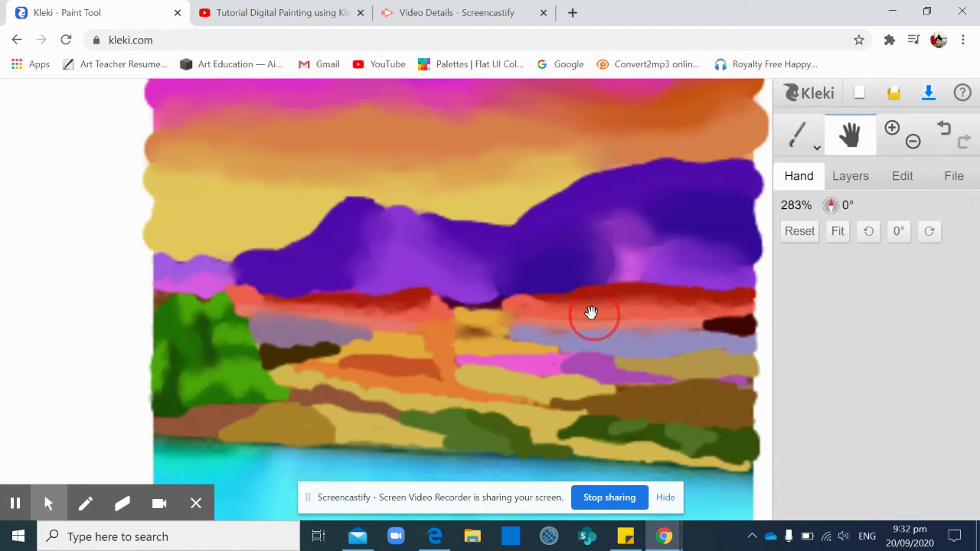
pyautogui.moveTo(591, 313)
pyautogui.mouseDown()
pyautogui.moveTo(383, 226)
pyautogui.moveTo(595, 207)
pyautogui.moveTo(525, 294)
pyautogui.moveTo(525, 234)
pyautogui.mouseUp()
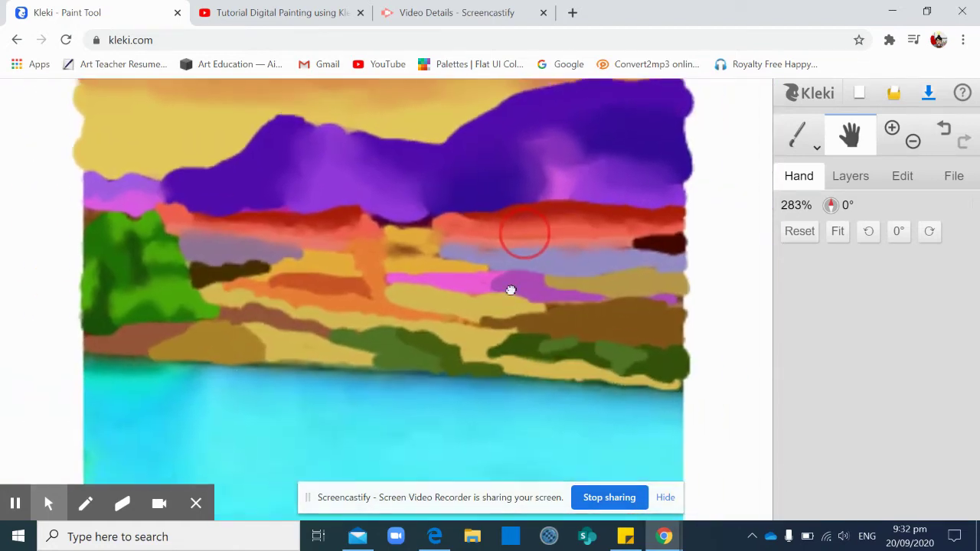
pyautogui.moveTo(510, 290)
pyautogui.mouseDown()
pyautogui.moveTo(529, 265)
pyautogui.moveTo(547, 265)
pyautogui.moveTo(498, 238)
pyautogui.moveTo(569, 289)
pyautogui.mouseUp()
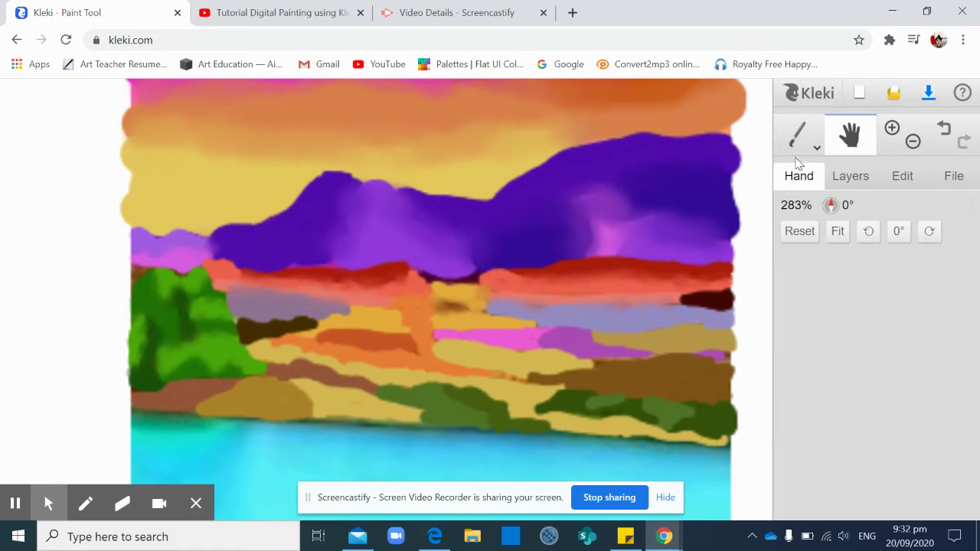
pyautogui.click(799, 138)
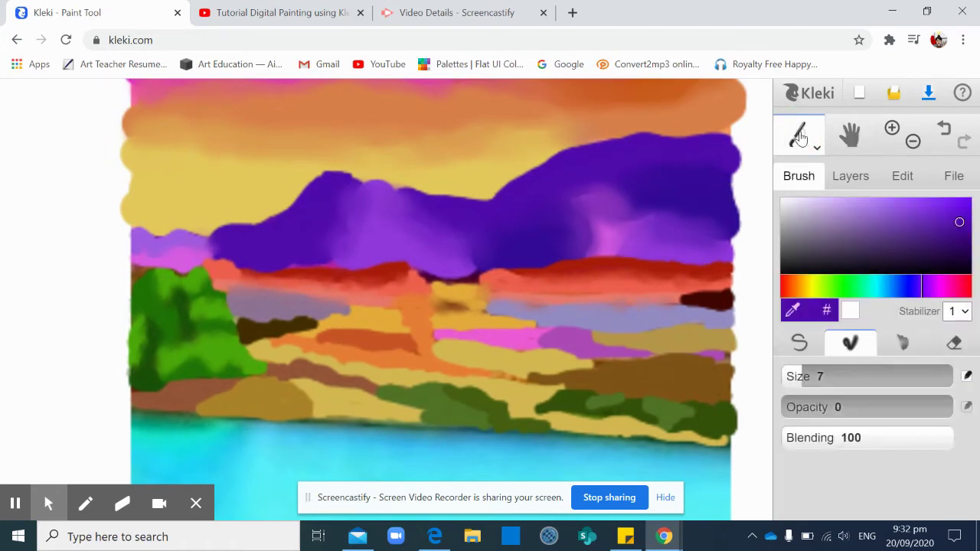
# - Smear the pink, yellow and orange ground bands back and forth across the middle
pyautogui.moveTo(499, 318)
pyautogui.mouseDown()
pyautogui.moveTo(539, 329)
pyautogui.moveTo(498, 311)
pyautogui.moveTo(526, 332)
pyautogui.moveTo(536, 322)
pyautogui.moveTo(495, 337)
pyautogui.moveTo(446, 321)
pyautogui.moveTo(447, 334)
pyautogui.moveTo(476, 327)
pyautogui.moveTo(447, 323)
pyautogui.moveTo(484, 333)
pyautogui.moveTo(468, 333)
pyautogui.moveTo(451, 327)
pyautogui.moveTo(545, 330)
pyautogui.moveTo(542, 345)
pyautogui.moveTo(554, 324)
pyautogui.moveTo(537, 337)
pyautogui.moveTo(553, 326)
pyautogui.moveTo(597, 338)
pyautogui.moveTo(566, 319)
pyautogui.moveTo(600, 349)
pyautogui.moveTo(640, 354)
pyautogui.moveTo(582, 331)
pyautogui.moveTo(591, 345)
pyautogui.moveTo(619, 337)
pyautogui.moveTo(645, 345)
pyautogui.moveTo(653, 327)
pyautogui.moveTo(686, 320)
pyautogui.moveTo(721, 329)
pyautogui.moveTo(670, 320)
pyautogui.mouseUp()
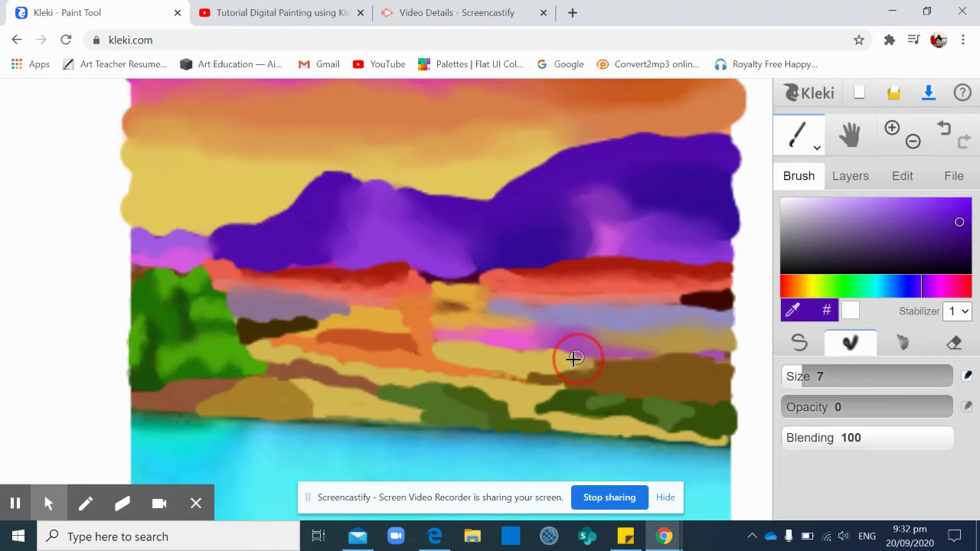
pyautogui.moveTo(574, 358)
pyautogui.mouseDown()
pyautogui.moveTo(569, 347)
pyautogui.moveTo(513, 354)
pyautogui.moveTo(478, 345)
pyautogui.mouseUp()
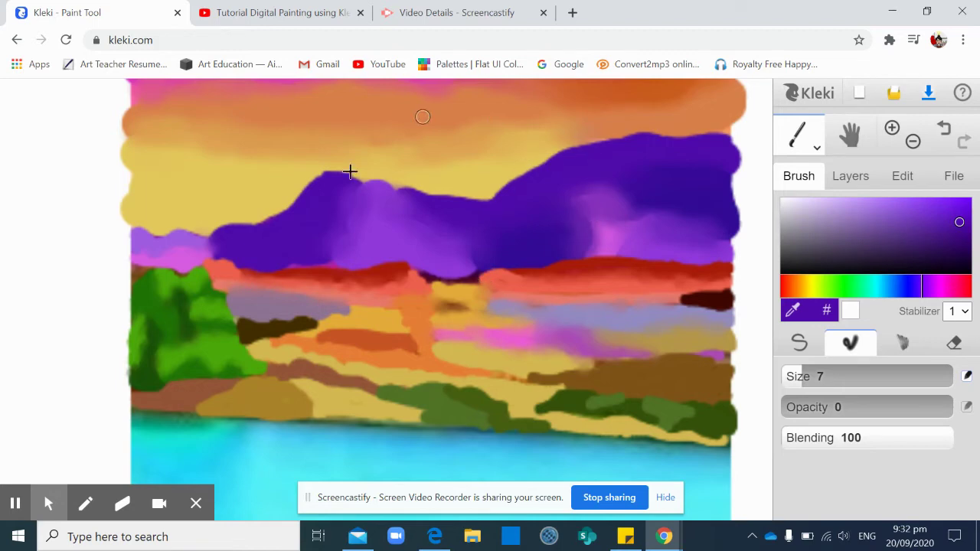
pyautogui.moveTo(436, 331)
pyautogui.mouseDown()
pyautogui.moveTo(402, 338)
pyautogui.moveTo(405, 311)
pyautogui.moveTo(352, 303)
pyautogui.moveTo(336, 322)
pyautogui.moveTo(294, 319)
pyautogui.moveTo(311, 328)
pyautogui.moveTo(303, 338)
pyautogui.moveTo(252, 347)
pyautogui.moveTo(267, 340)
pyautogui.moveTo(258, 340)
pyautogui.moveTo(264, 349)
pyautogui.moveTo(312, 358)
pyautogui.moveTo(329, 355)
pyautogui.moveTo(326, 347)
pyautogui.moveTo(335, 360)
pyautogui.moveTo(351, 343)
pyautogui.moveTo(320, 342)
pyautogui.moveTo(368, 359)
pyautogui.moveTo(364, 348)
pyautogui.moveTo(363, 359)
pyautogui.moveTo(440, 350)
pyautogui.moveTo(426, 355)
pyautogui.moveTo(516, 383)
pyautogui.moveTo(365, 368)
pyautogui.moveTo(345, 354)
pyautogui.moveTo(403, 376)
pyautogui.moveTo(385, 388)
pyautogui.moveTo(317, 350)
pyautogui.moveTo(270, 361)
pyautogui.moveTo(302, 373)
pyautogui.moveTo(299, 381)
pyautogui.moveTo(394, 408)
pyautogui.moveTo(372, 381)
pyautogui.moveTo(352, 379)
pyautogui.moveTo(460, 385)
pyautogui.moveTo(497, 400)
pyautogui.moveTo(510, 419)
pyautogui.moveTo(478, 409)
pyautogui.moveTo(547, 416)
pyautogui.moveTo(543, 396)
pyautogui.moveTo(554, 394)
pyautogui.moveTo(510, 378)
pyautogui.moveTo(577, 373)
pyautogui.mouseUp()
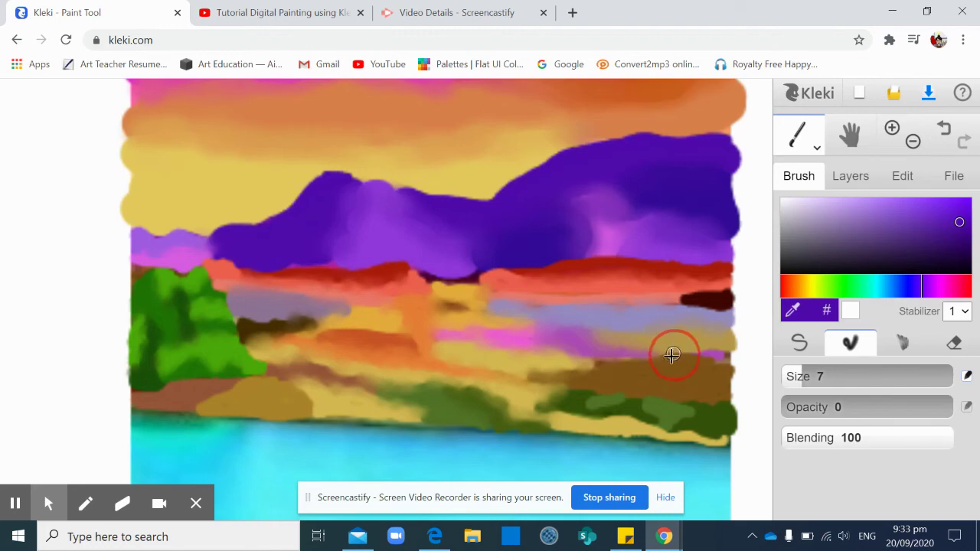
# - Smudge the brown band's right end, the shoreline, the centre orange-yellow area and pink band
pyautogui.moveTo(688, 357)
pyautogui.mouseDown()
pyautogui.moveTo(732, 349)
pyautogui.moveTo(718, 368)
pyautogui.moveTo(716, 356)
pyautogui.moveTo(660, 351)
pyautogui.mouseUp()
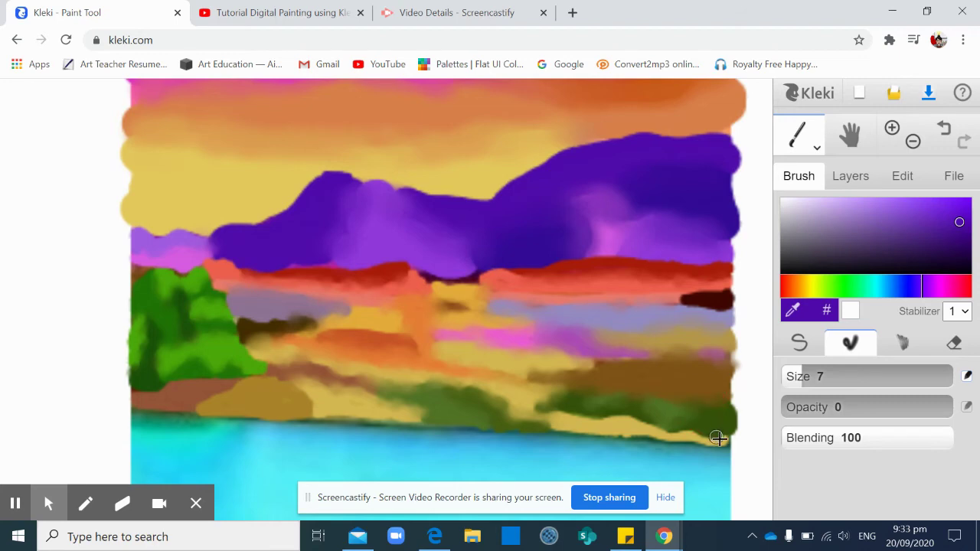
pyautogui.moveTo(718, 438)
pyautogui.mouseDown()
pyautogui.moveTo(610, 411)
pyautogui.moveTo(614, 419)
pyautogui.moveTo(559, 413)
pyautogui.mouseUp()
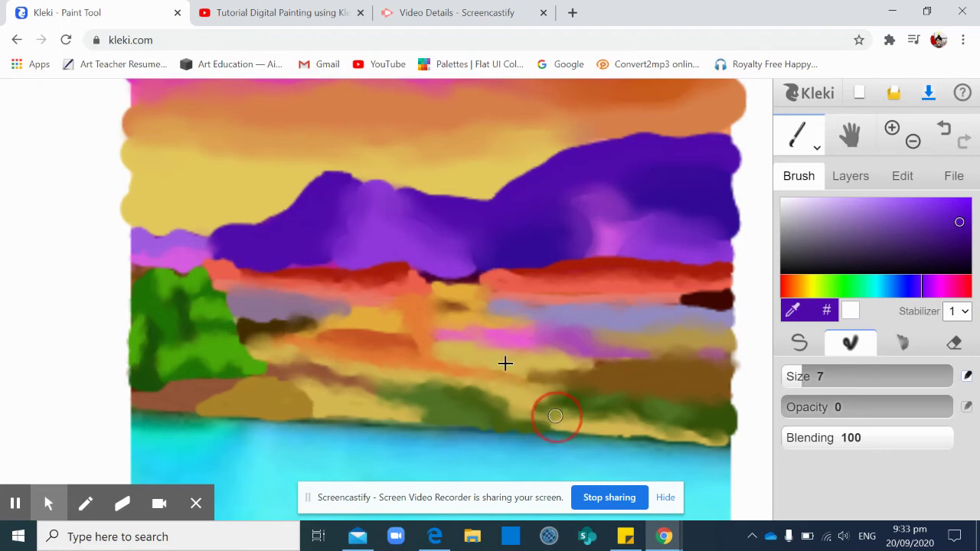
pyautogui.moveTo(392, 330)
pyautogui.mouseDown()
pyautogui.moveTo(322, 331)
pyautogui.moveTo(393, 340)
pyautogui.moveTo(352, 309)
pyautogui.moveTo(349, 317)
pyautogui.moveTo(372, 321)
pyautogui.mouseUp()
pyautogui.moveTo(214, 276)
pyautogui.mouseDown()
pyautogui.moveTo(219, 284)
pyautogui.moveTo(244, 268)
pyautogui.moveTo(390, 311)
pyautogui.moveTo(339, 280)
pyautogui.moveTo(388, 288)
pyautogui.moveTo(411, 271)
pyautogui.moveTo(431, 292)
pyautogui.moveTo(482, 284)
pyautogui.moveTo(517, 311)
pyautogui.mouseUp()
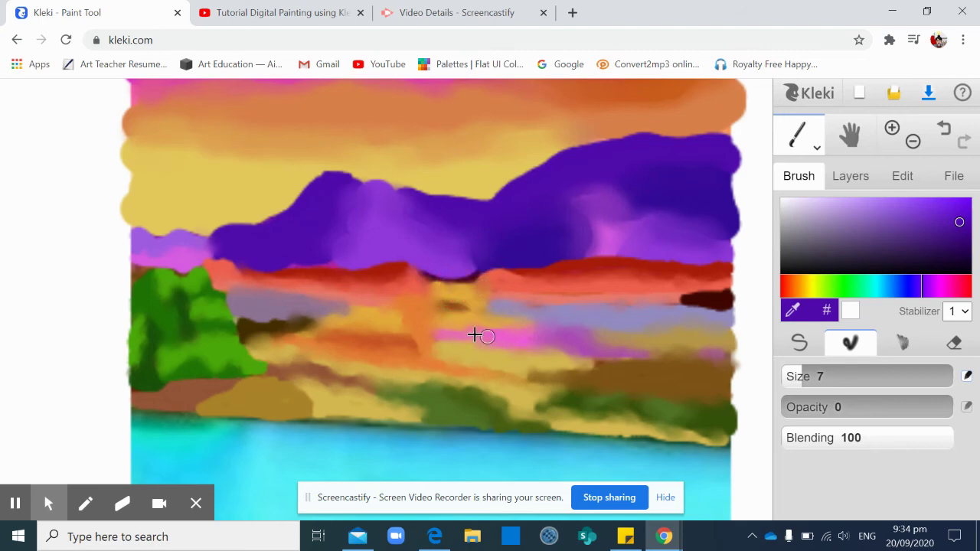
pyautogui.moveTo(475, 335)
pyautogui.mouseDown()
pyautogui.moveTo(449, 344)
pyautogui.moveTo(440, 339)
pyautogui.moveTo(464, 344)
pyautogui.moveTo(465, 332)
pyautogui.moveTo(444, 325)
pyautogui.mouseUp()
# - Blend the brown shore, green and yellow shoreline colours, and the dark red patch
pyautogui.moveTo(227, 392)
pyautogui.mouseDown()
pyautogui.moveTo(199, 389)
pyautogui.moveTo(208, 401)
pyautogui.moveTo(196, 404)
pyautogui.moveTo(225, 409)
pyautogui.moveTo(228, 391)
pyautogui.moveTo(205, 409)
pyautogui.mouseUp()
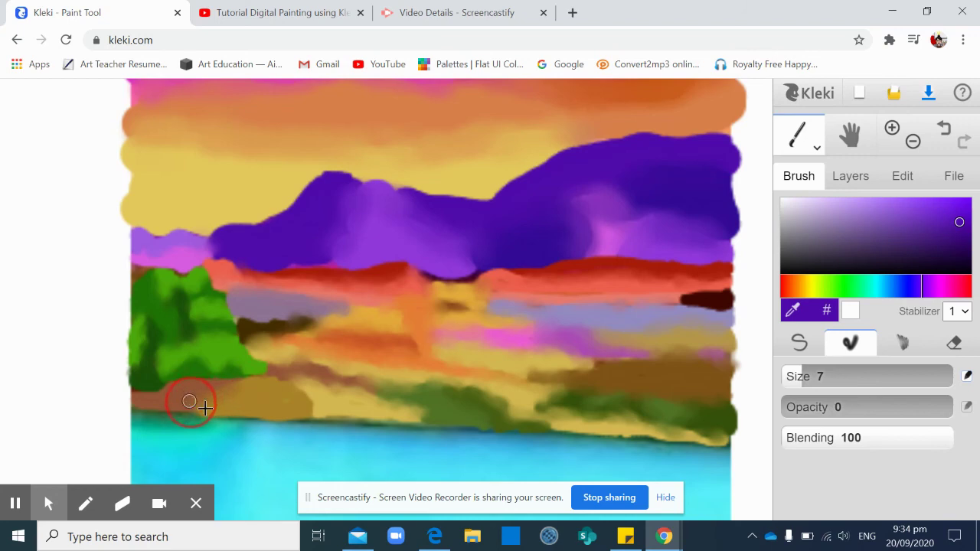
pyautogui.moveTo(328, 416)
pyautogui.mouseDown()
pyautogui.moveTo(281, 384)
pyautogui.moveTo(322, 414)
pyautogui.mouseUp()
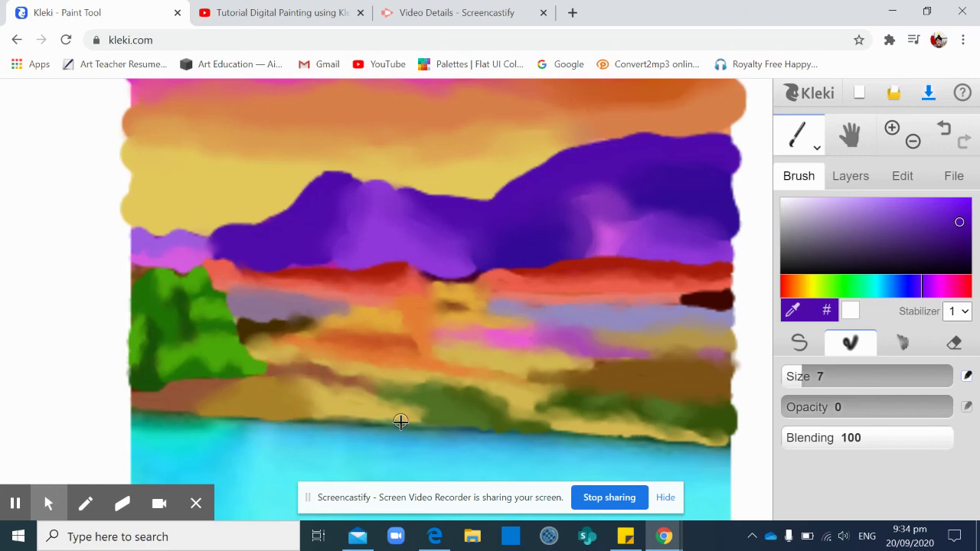
pyautogui.moveTo(400, 421); pyautogui.dragTo(483, 424)
pyautogui.moveTo(548, 421)
pyautogui.mouseDown()
pyautogui.moveTo(556, 424)
pyautogui.moveTo(523, 418)
pyautogui.moveTo(486, 392)
pyautogui.moveTo(589, 376)
pyautogui.moveTo(628, 355)
pyautogui.moveTo(562, 369)
pyautogui.moveTo(619, 374)
pyautogui.moveTo(639, 355)
pyautogui.mouseUp()
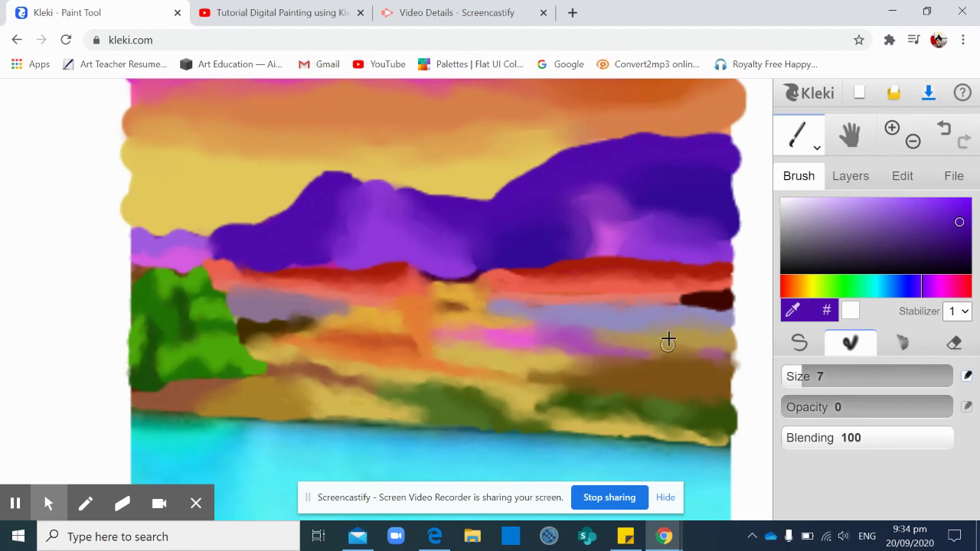
pyautogui.moveTo(684, 298)
pyautogui.mouseDown()
pyautogui.moveTo(592, 287)
pyautogui.moveTo(554, 296)
pyautogui.moveTo(498, 279)
pyautogui.moveTo(482, 292)
pyautogui.moveTo(515, 276)
pyautogui.moveTo(476, 300)
pyautogui.moveTo(467, 289)
pyautogui.moveTo(440, 278)
pyautogui.mouseUp()
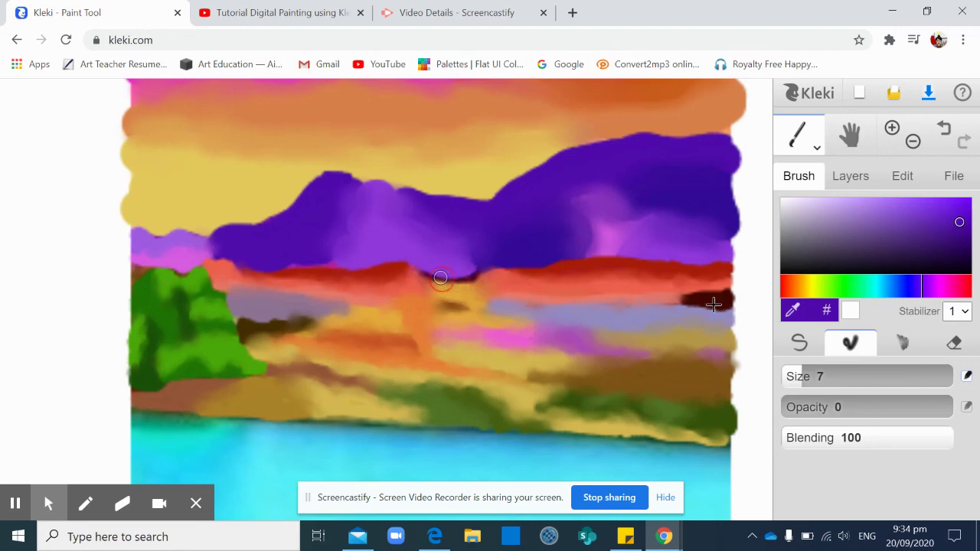
# - Zoom out from 283% through 141% to view the whole painting at 100%
pyautogui.click(913, 141)
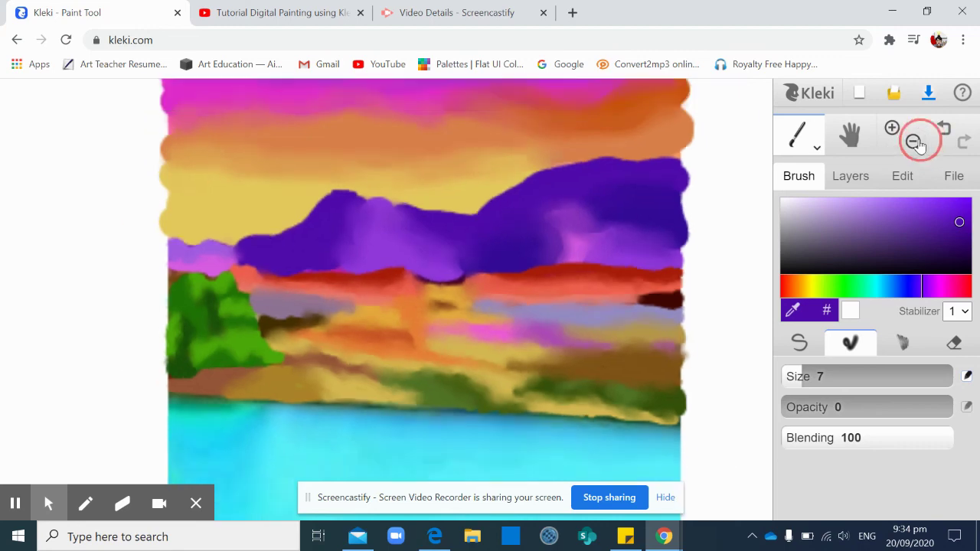
pyautogui.click(914, 141)
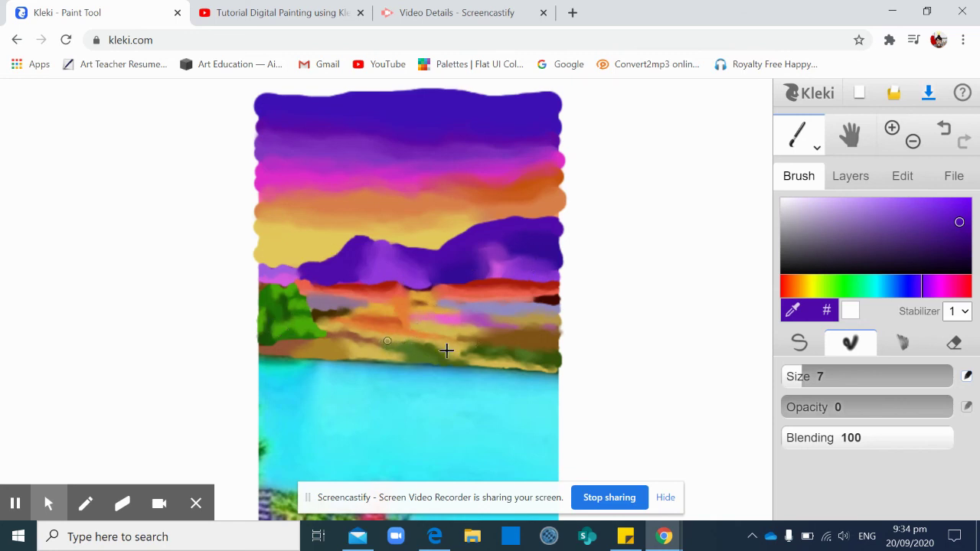
pyautogui.scroll(-1, 494, 343)
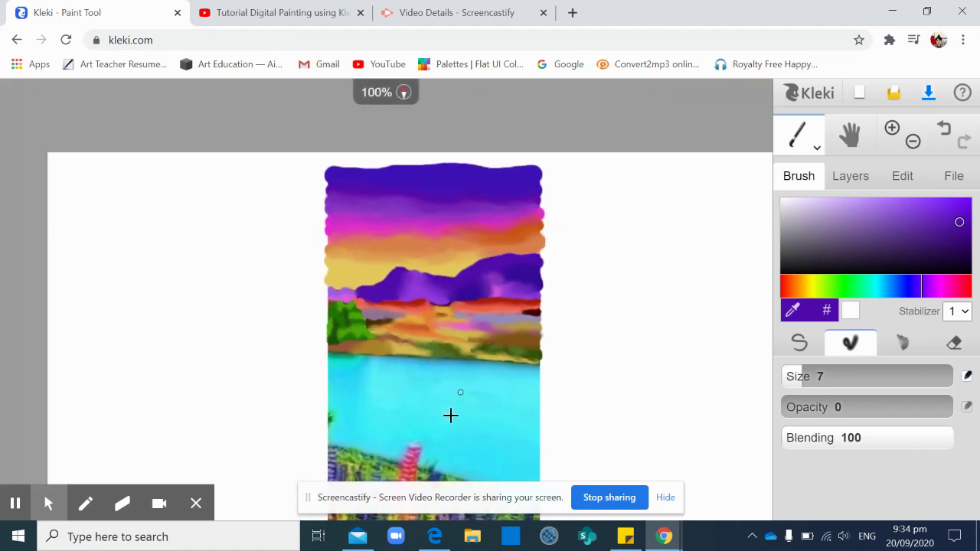